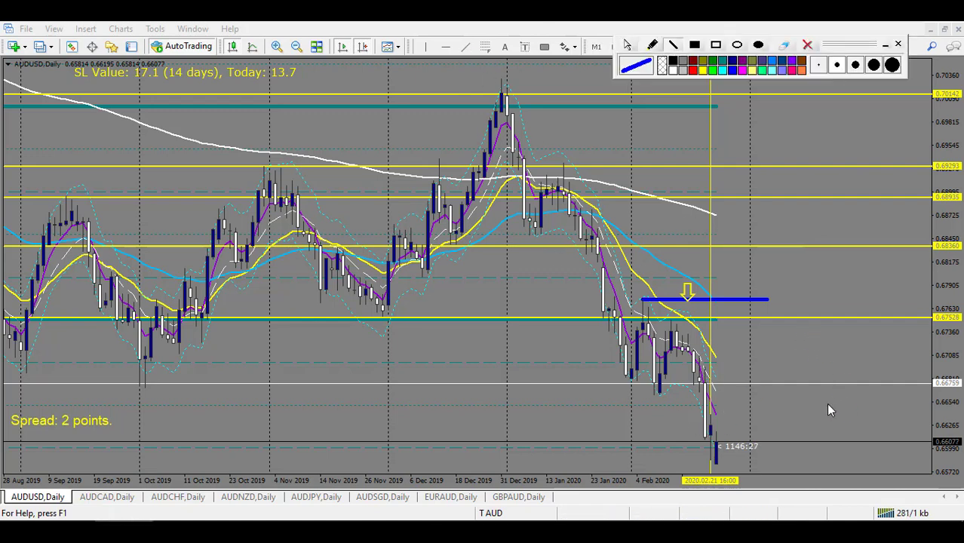
Sketch a rising blue zigzag right of the latest AUDUSD candle, then clear it
mouse_move(744, 424)
left_mouse_down()
mouse_move(778, 389)
mouse_move(828, 479)
left_mouse_up()
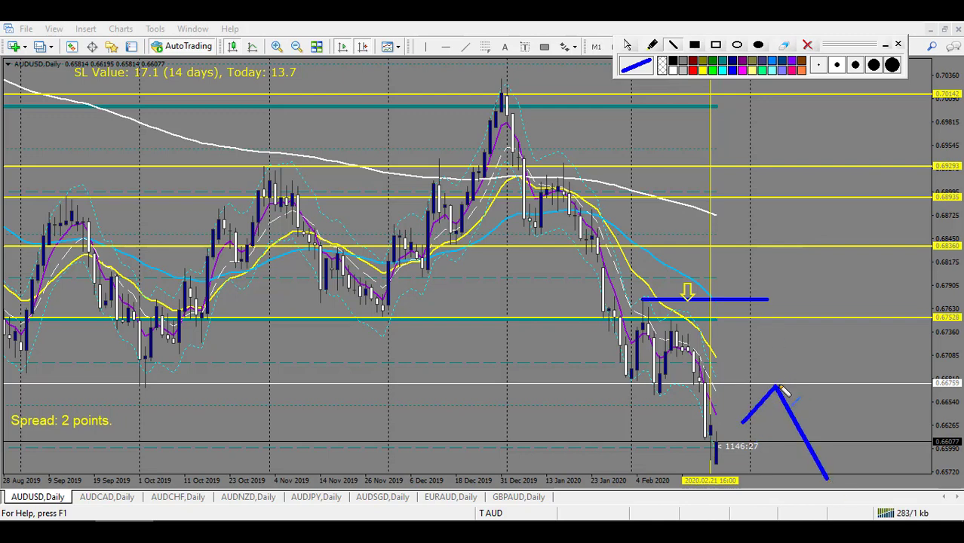
mouse_move(778, 388)
left_mouse_down()
mouse_move(821, 321)
mouse_move(889, 462)
left_mouse_up()
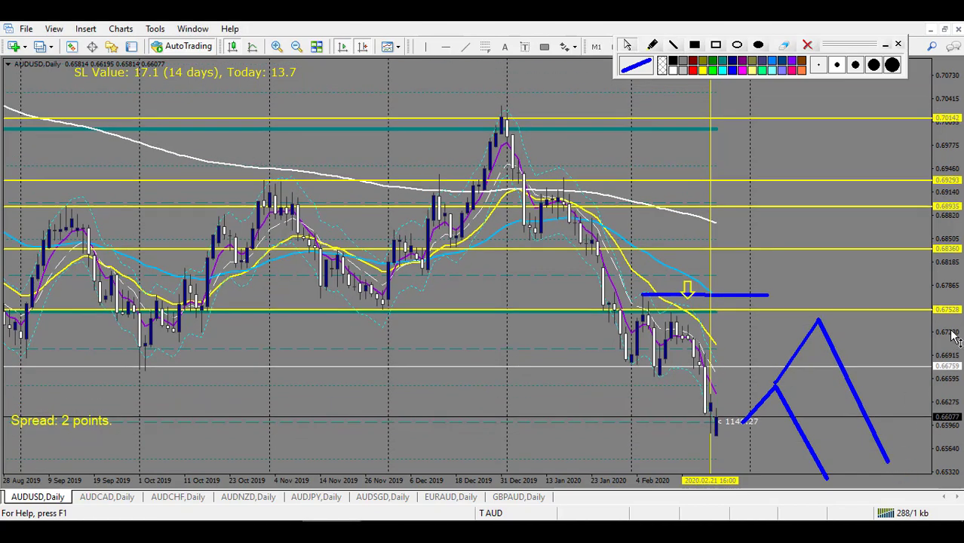
left_click(807, 45)
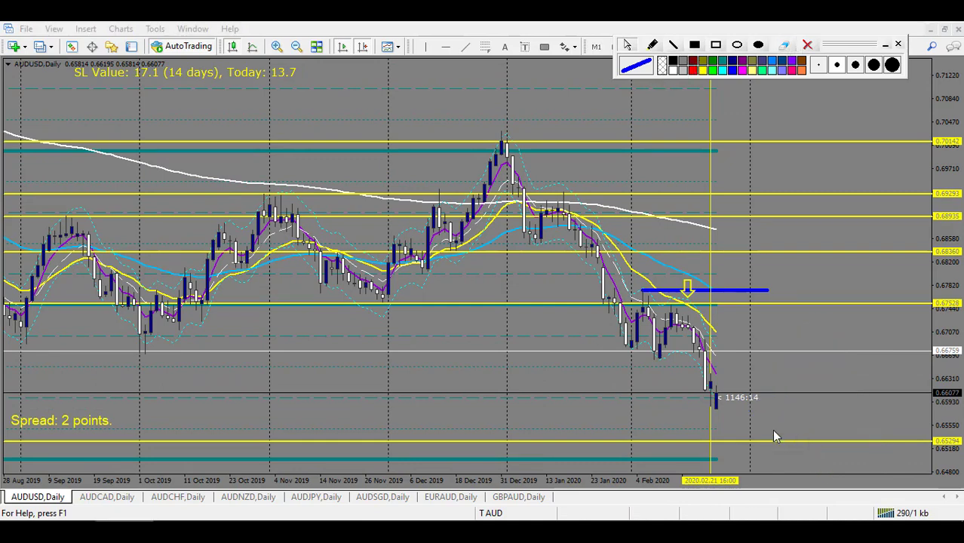
Redraw with straight lines: a short falling line, a V-shaped path toward the green level, and a falling leg
left_click(676, 46)
mouse_move(772, 414)
left_mouse_down()
mouse_move(789, 444)
mouse_move(827, 386)
mouse_move(830, 353)
left_mouse_up()
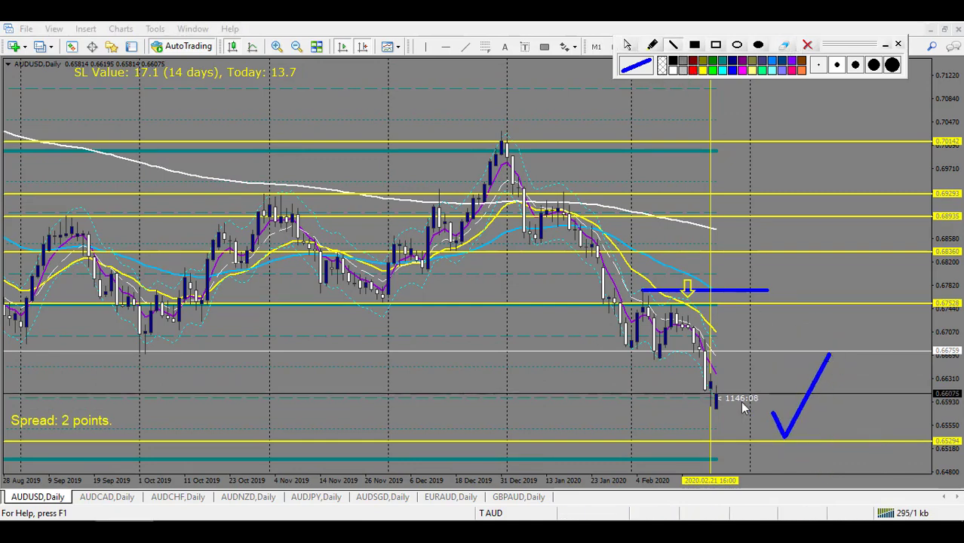
mouse_move(716, 384)
left_mouse_down()
mouse_move(752, 353)
mouse_move(785, 434)
left_mouse_up()
mouse_move(752, 354)
left_mouse_down()
mouse_move(783, 305)
mouse_move(850, 448)
left_mouse_up()
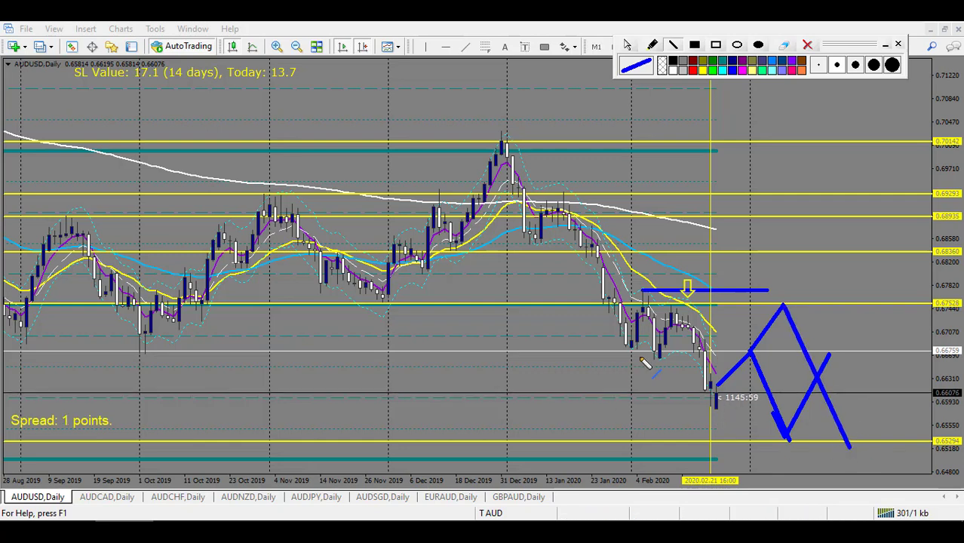
mouse_move(714, 411)
left_mouse_down()
mouse_move(742, 447)
mouse_move(797, 359)
left_mouse_up()
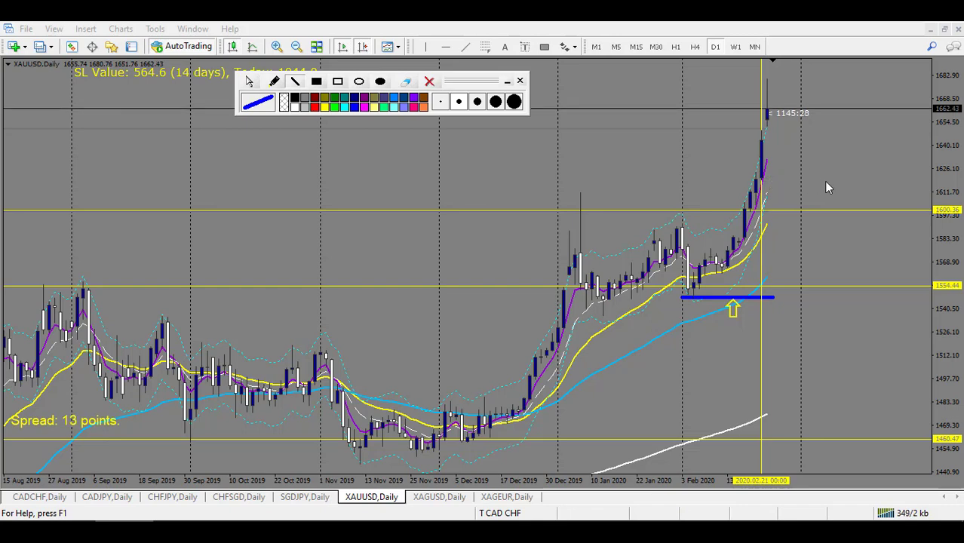
Sketch dips toward 1600 and 1554, compress the price scale, add an up-arrow stroke, then clear it all
mouse_move(772, 130)
left_mouse_down()
mouse_move(809, 206)
mouse_move(854, 104)
left_mouse_up()
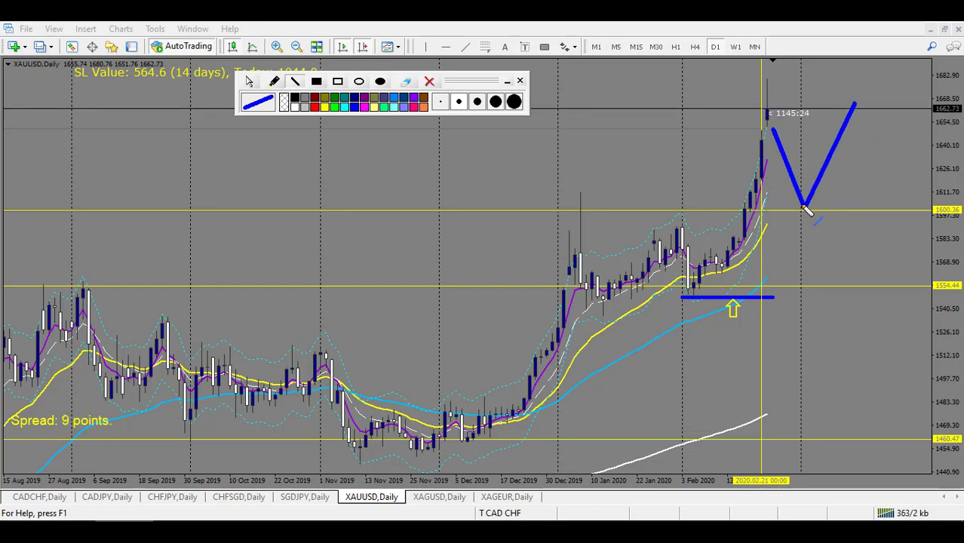
mouse_move(804, 208)
left_mouse_down()
mouse_move(835, 283)
mouse_move(889, 217)
left_mouse_up()
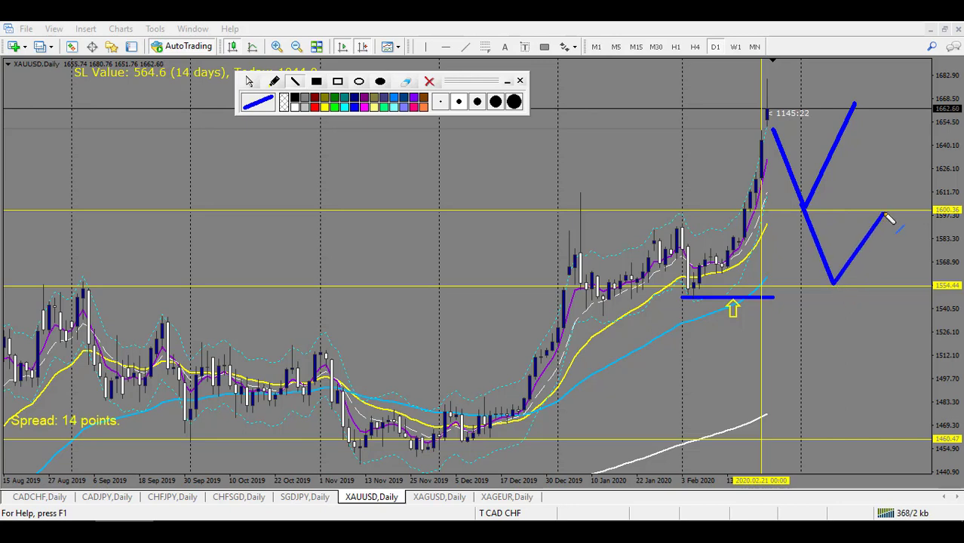
left_click_drag(952, 215, 957, 193)
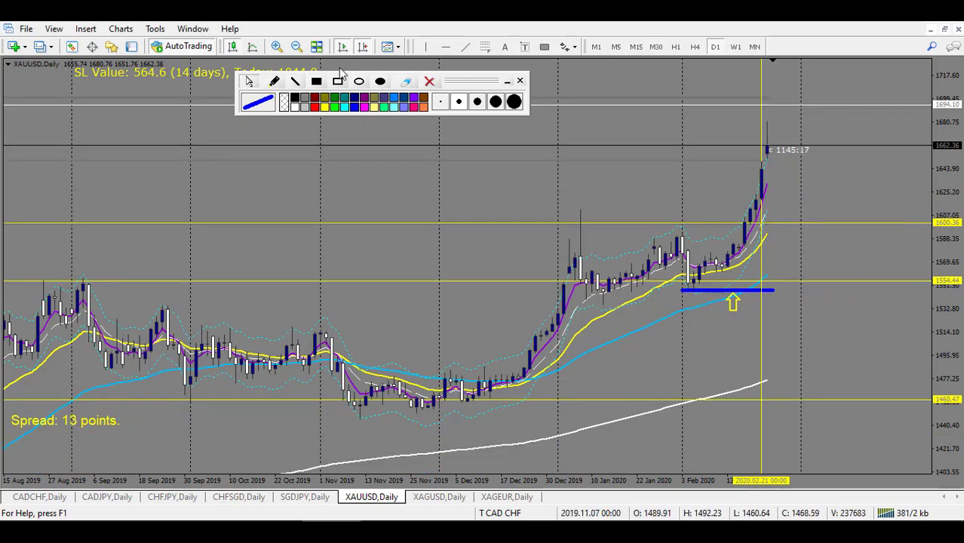
left_click_drag(782, 141, 813, 111)
mouse_move(798, 72)
left_mouse_down()
mouse_move(814, 94)
mouse_move(794, 102)
mouse_move(816, 94)
mouse_move(834, 135)
left_mouse_up()
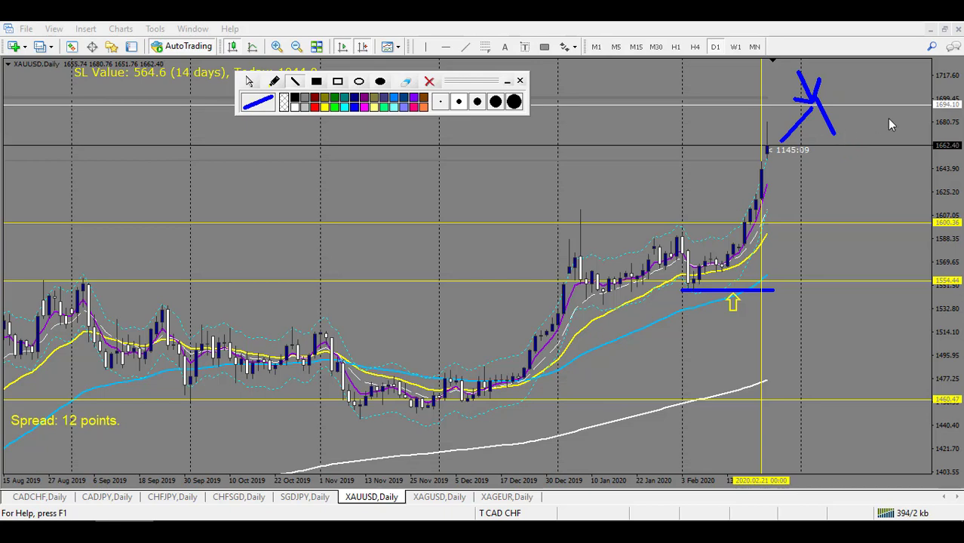
left_click(429, 80)
Draw a rising line and a falling leg from the last XAUUSD candle, then clear the zigzag
mouse_move(756, 162)
left_mouse_down()
mouse_move(808, 90)
mouse_move(849, 175)
left_mouse_up()
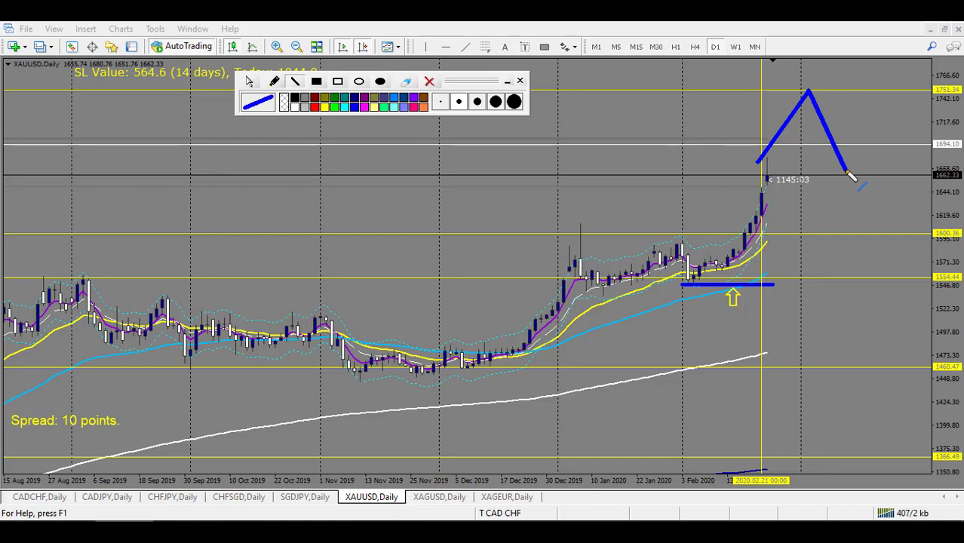
right_click(803, 120)
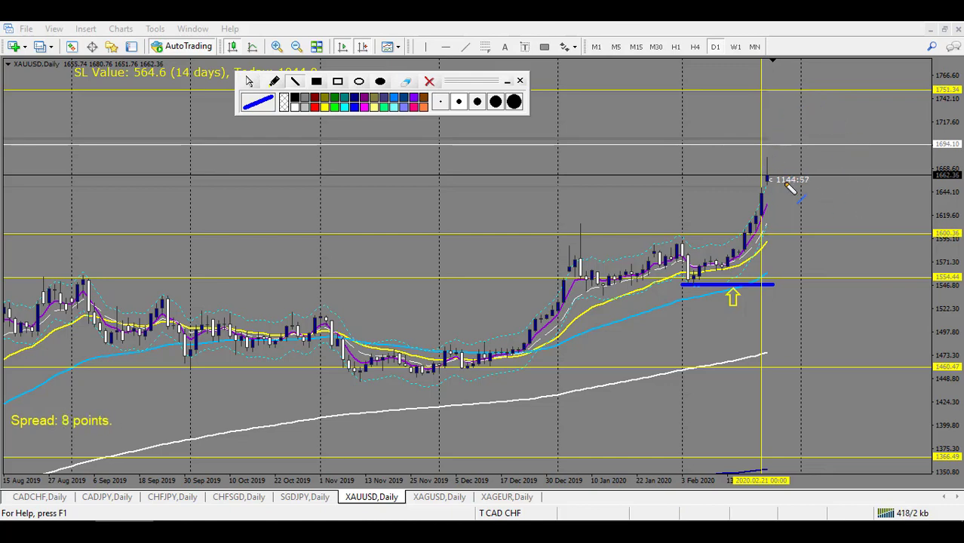
mouse_move(770, 179)
left_mouse_down()
mouse_move(799, 230)
mouse_move(840, 143)
mouse_move(865, 177)
mouse_move(902, 92)
left_mouse_up()
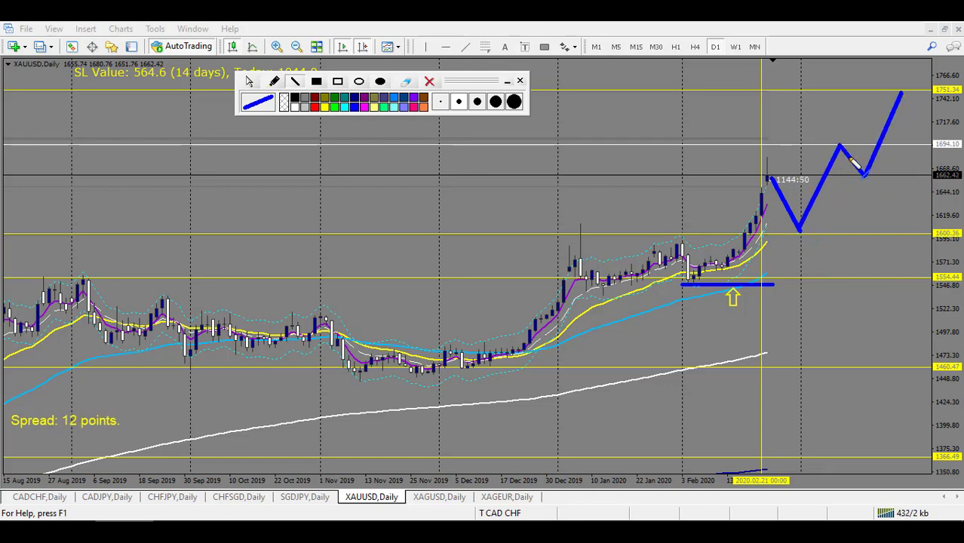
left_click(430, 81)
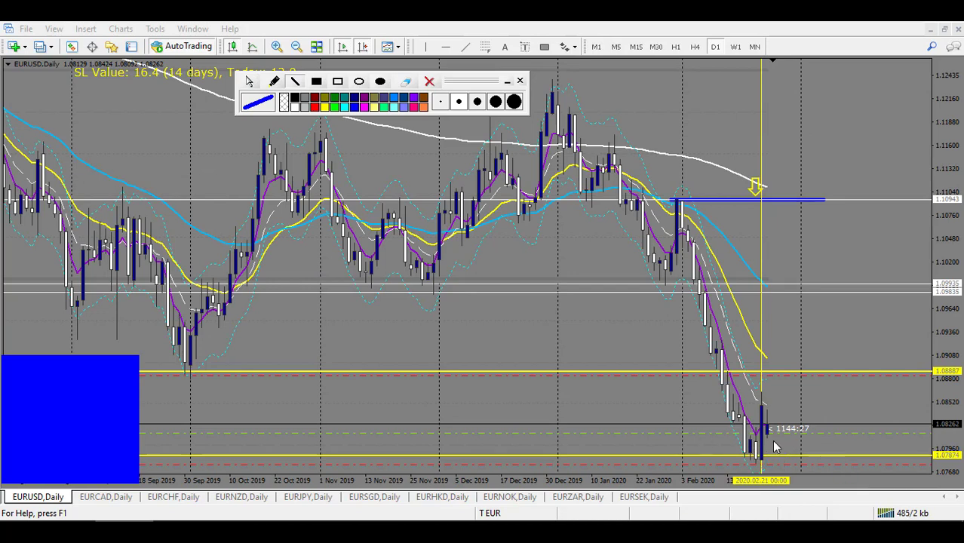
Sketch a rise past 1.08887, zigzags over the Nov 2019 swings, a falling projection, and an arrow at the last candle
mouse_move(768, 419)
left_mouse_down()
mouse_move(791, 373)
mouse_move(813, 414)
left_mouse_up()
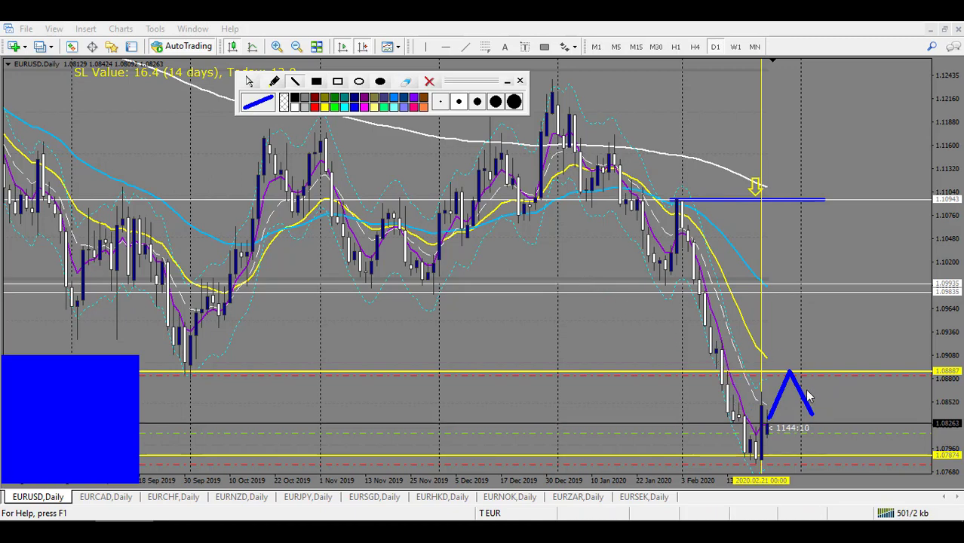
left_click_drag(809, 374, 850, 299)
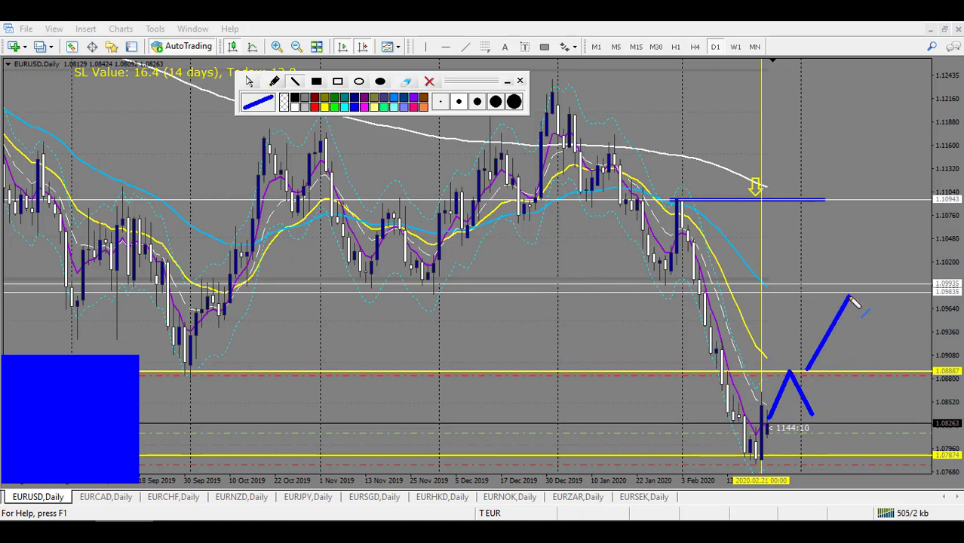
mouse_move(347, 231)
left_mouse_down()
mouse_move(362, 256)
mouse_move(387, 242)
mouse_move(424, 277)
mouse_move(451, 214)
left_mouse_up()
mouse_move(193, 310)
left_mouse_down()
mouse_move(219, 290)
mouse_move(226, 347)
left_mouse_up()
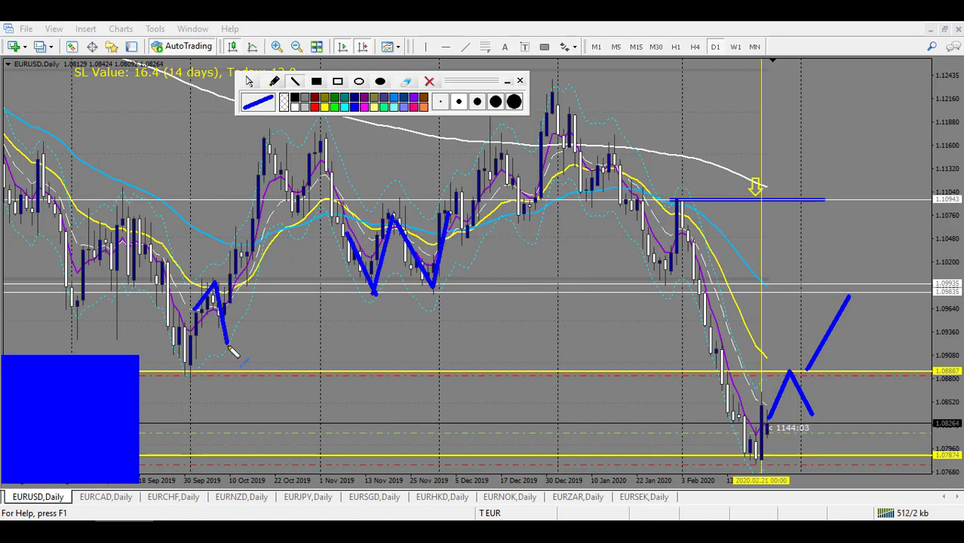
left_click_drag(849, 290, 913, 407)
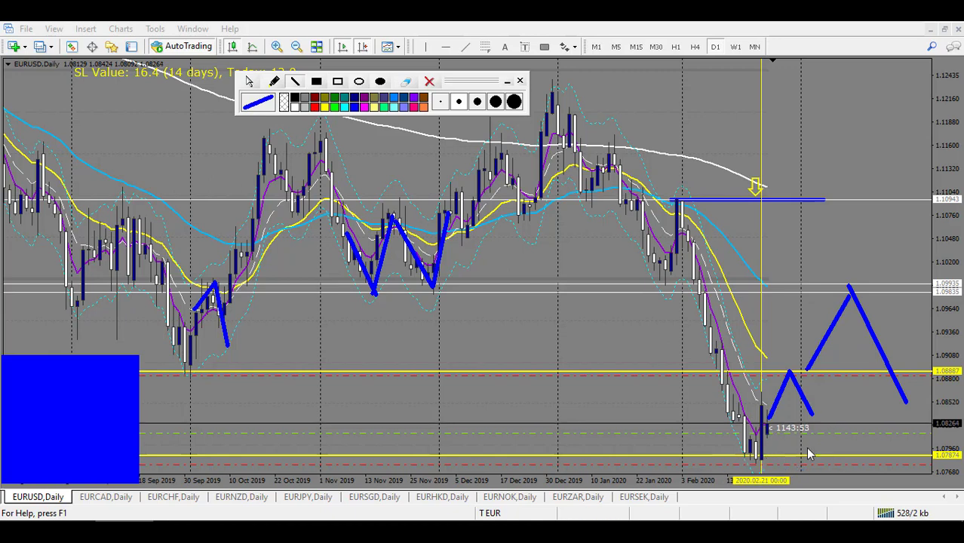
mouse_move(791, 448)
left_mouse_down()
mouse_move(764, 447)
mouse_move(830, 453)
mouse_move(866, 374)
left_mouse_up()
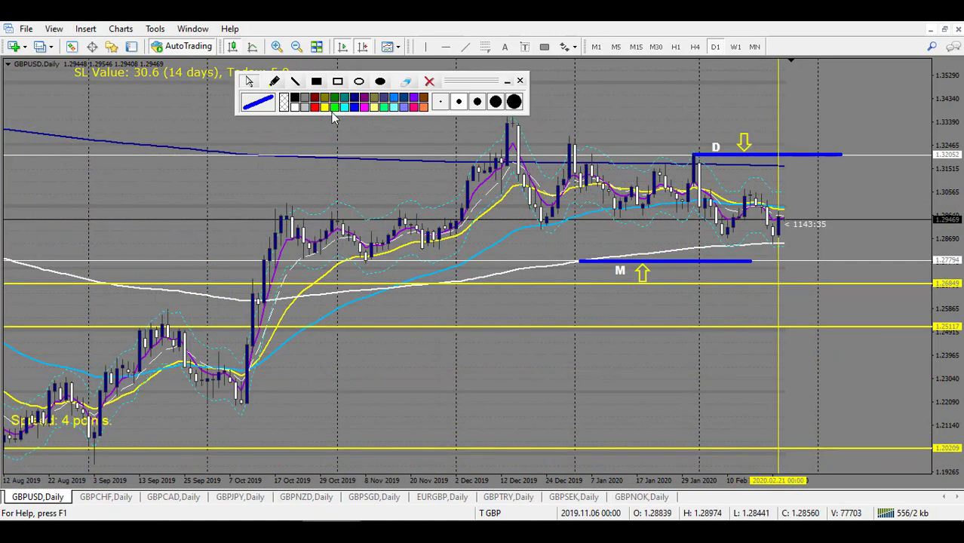
With the line tool, trace a drop from the D line and bounce plus a horizontal level, then clear them
left_click(296, 83)
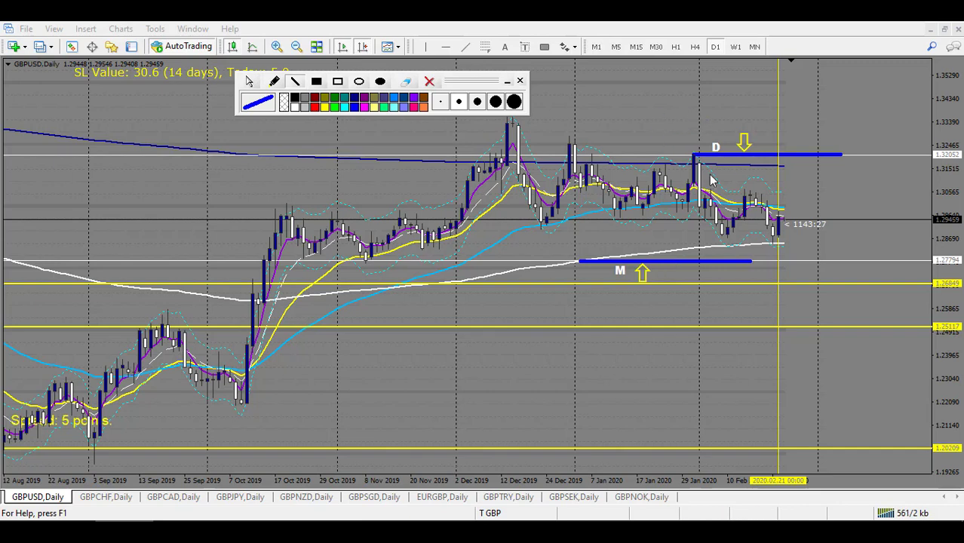
mouse_move(695, 157)
left_mouse_down()
mouse_move(724, 234)
mouse_move(752, 202)
mouse_move(779, 243)
left_mouse_up()
left_click_drag(741, 191, 817, 191)
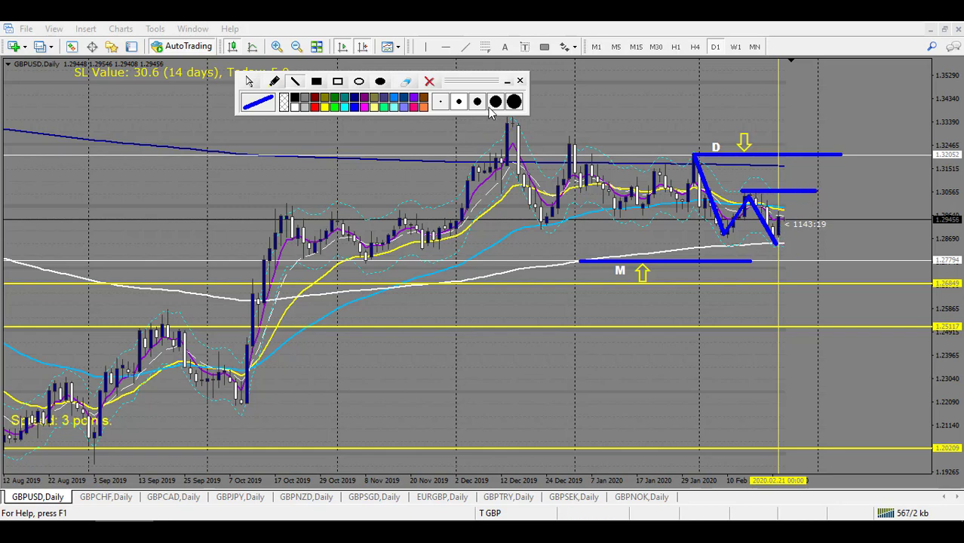
left_click(430, 82)
Redraw the GBPUSD zigzag rising toward the D line, then falling away to the right
mouse_move(820, 203)
left_mouse_down()
mouse_move(812, 206)
mouse_move(806, 172)
mouse_move(818, 156)
mouse_move(853, 222)
left_mouse_up()
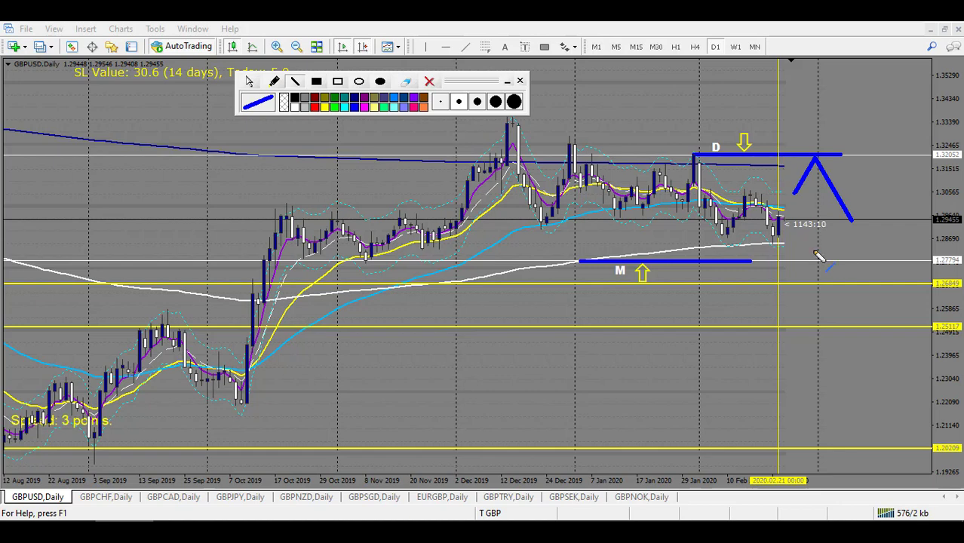
mouse_move(802, 237)
left_mouse_down()
mouse_move(822, 258)
mouse_move(846, 229)
left_mouse_up()
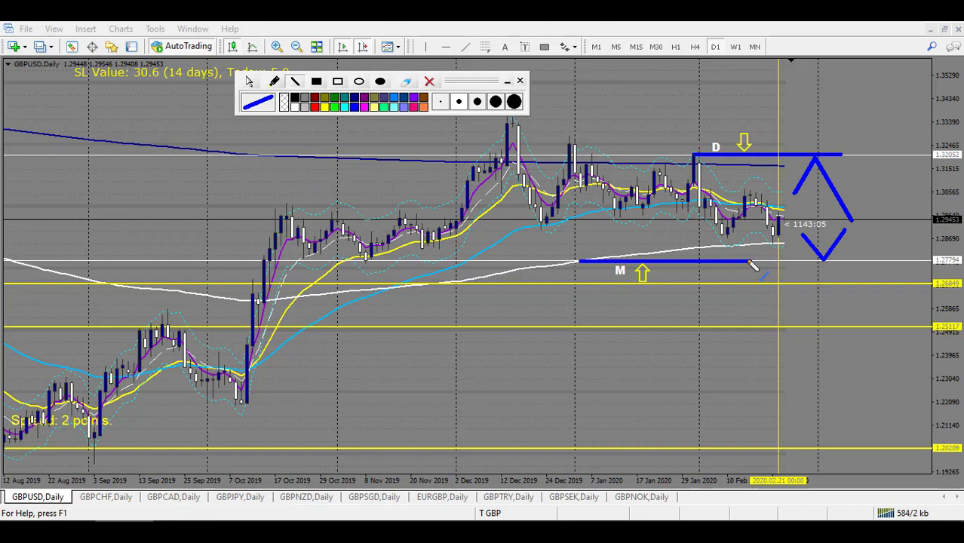
mouse_move(824, 260)
left_mouse_down()
mouse_move(845, 285)
mouse_move(895, 215)
left_mouse_up()
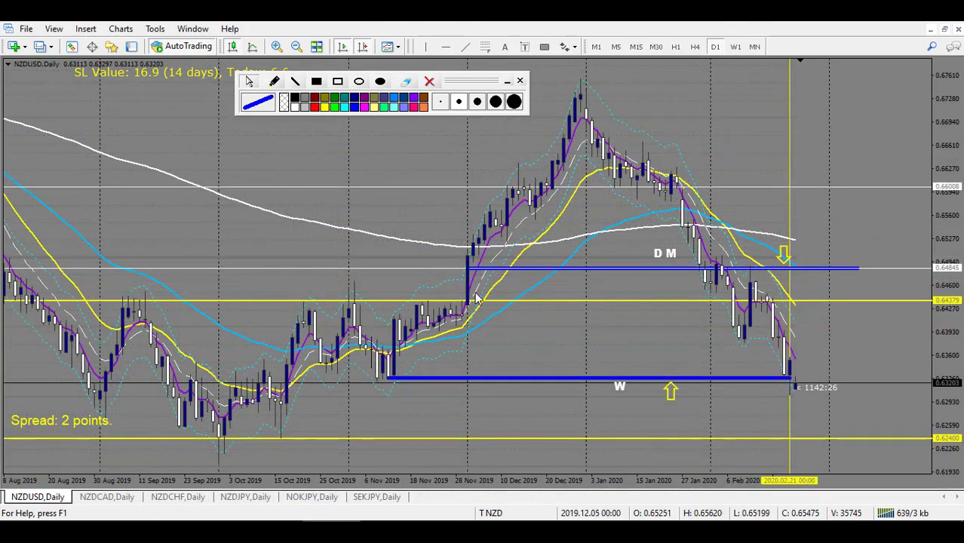
With straight lines, draw an upward arrow below the NZDUSD W line
left_click(295, 81)
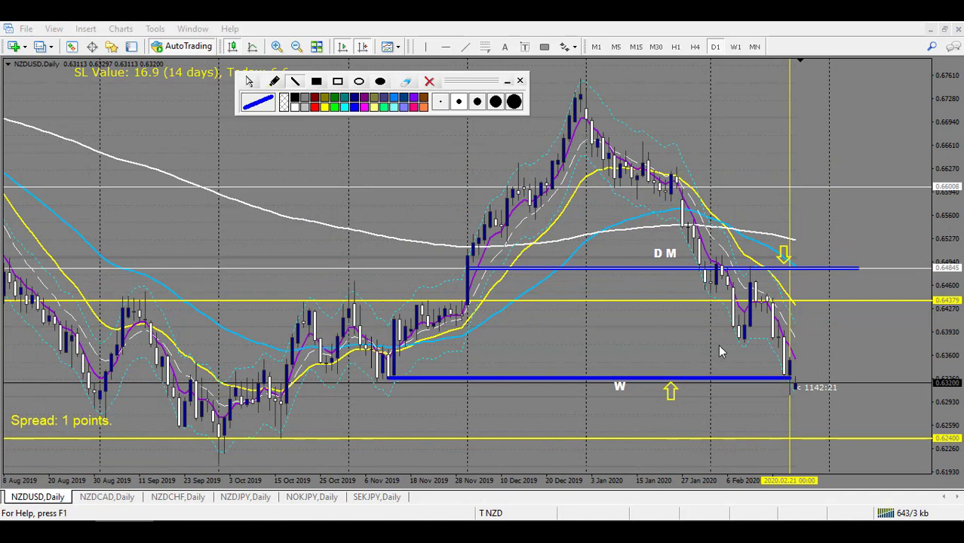
left_click_drag(677, 415, 720, 386)
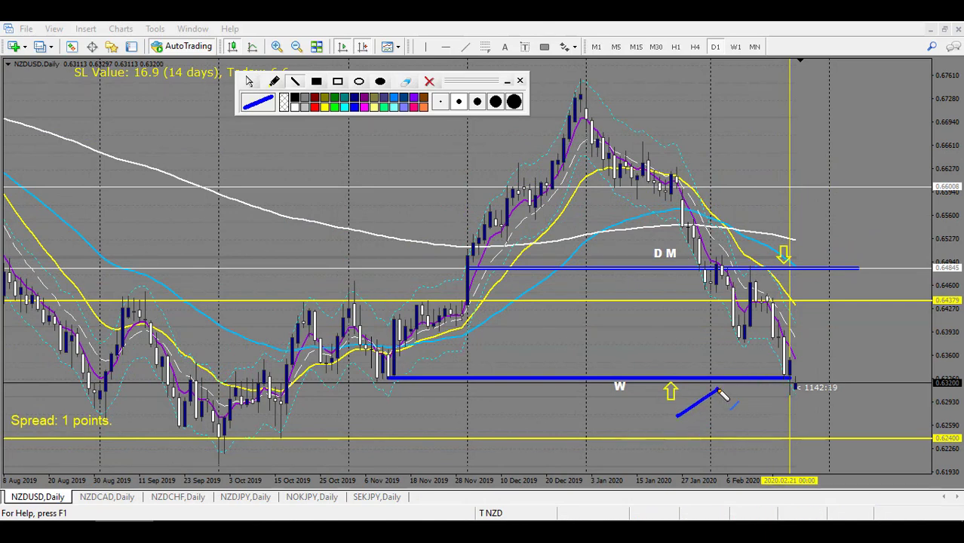
mouse_move(718, 420)
left_mouse_down()
mouse_move(719, 387)
mouse_move(684, 393)
left_mouse_up()
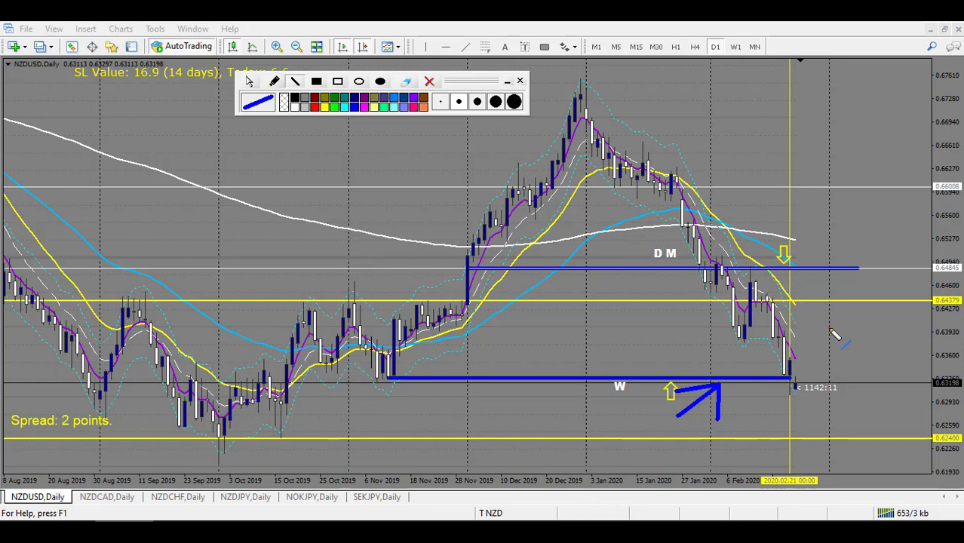
Sketch a zigzag peaking at 0.64379 and falling back below W, plus a horizontal line at current price
left_click_drag(819, 340, 853, 305)
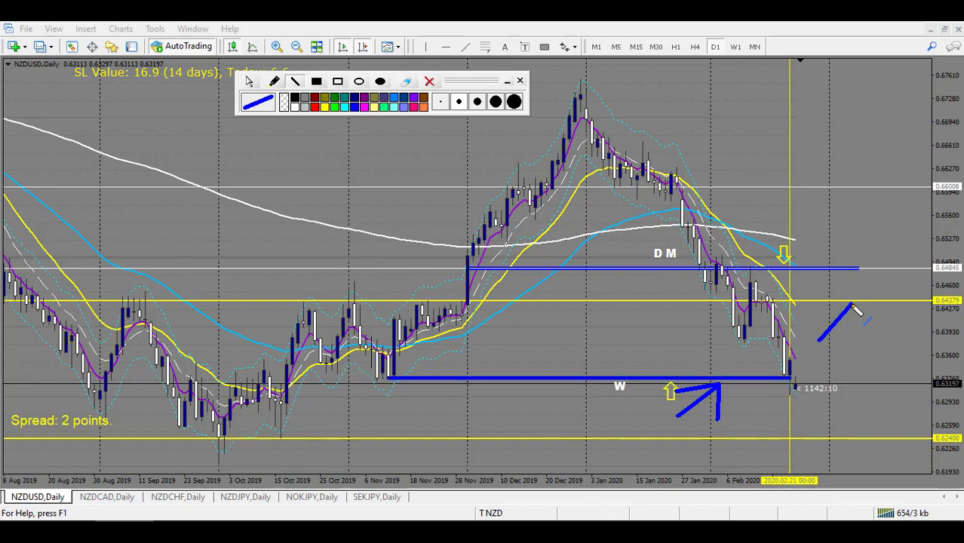
left_click_drag(852, 305, 898, 415)
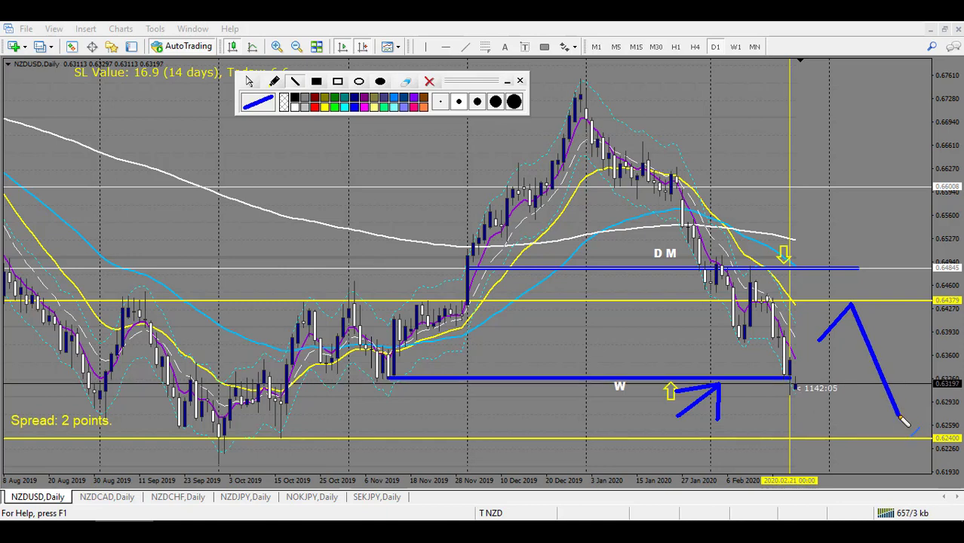
mouse_move(798, 391)
left_mouse_down()
mouse_move(825, 433)
mouse_move(872, 373)
left_mouse_up()
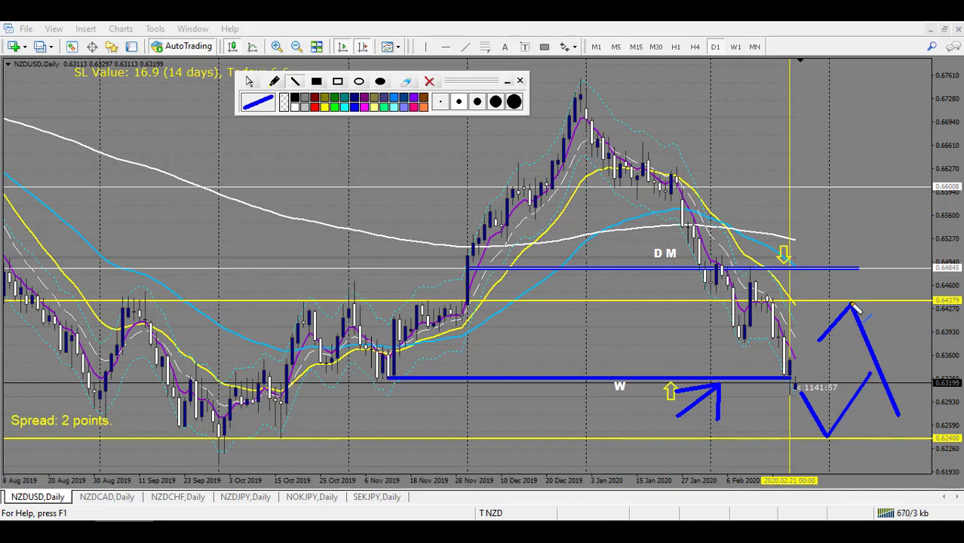
left_click_drag(853, 305, 874, 272)
left_click_drag(875, 271, 937, 392)
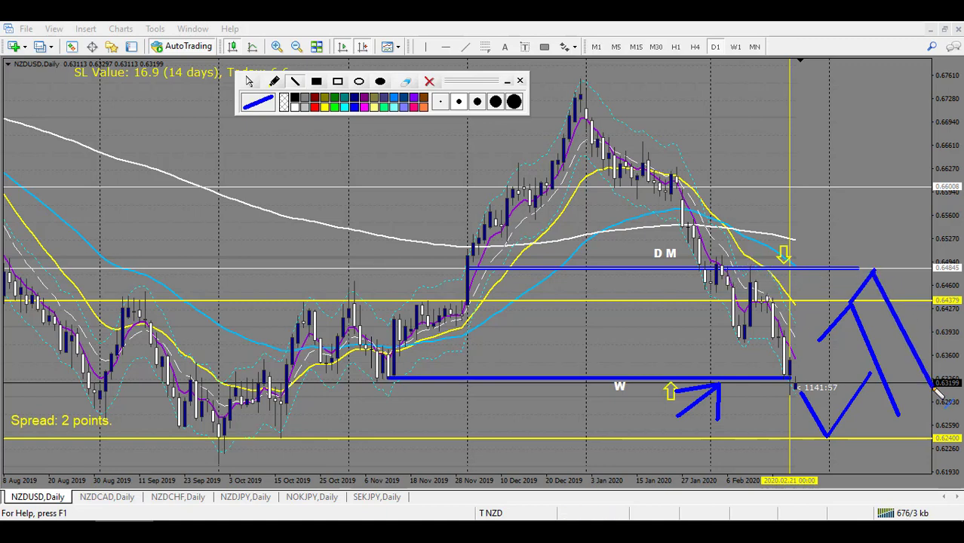
left_click_drag(778, 392, 934, 393)
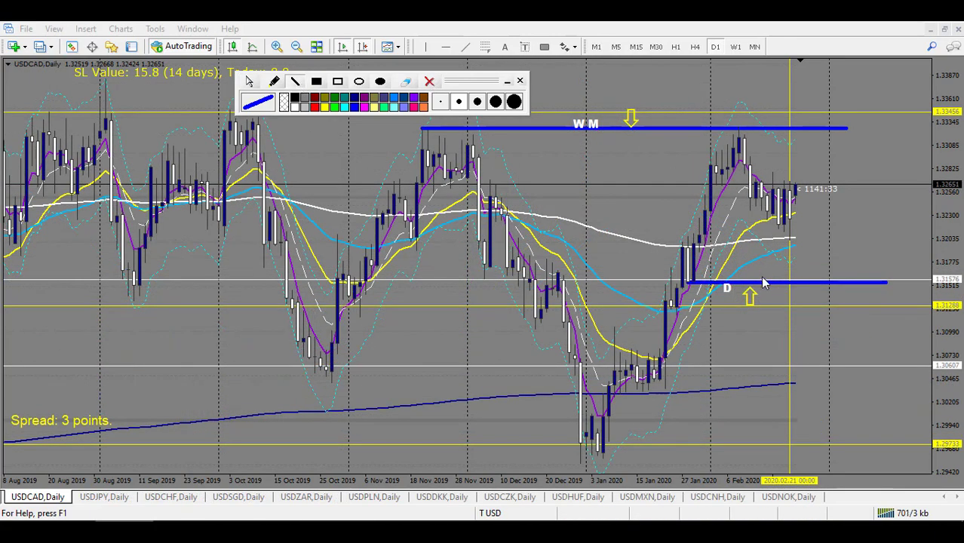
Draw an up arrow, then a zigzag rising to W M, falling through D, dipping below, and rebounding
mouse_move(658, 369)
left_mouse_down()
mouse_move(743, 137)
mouse_move(747, 178)
left_mouse_up()
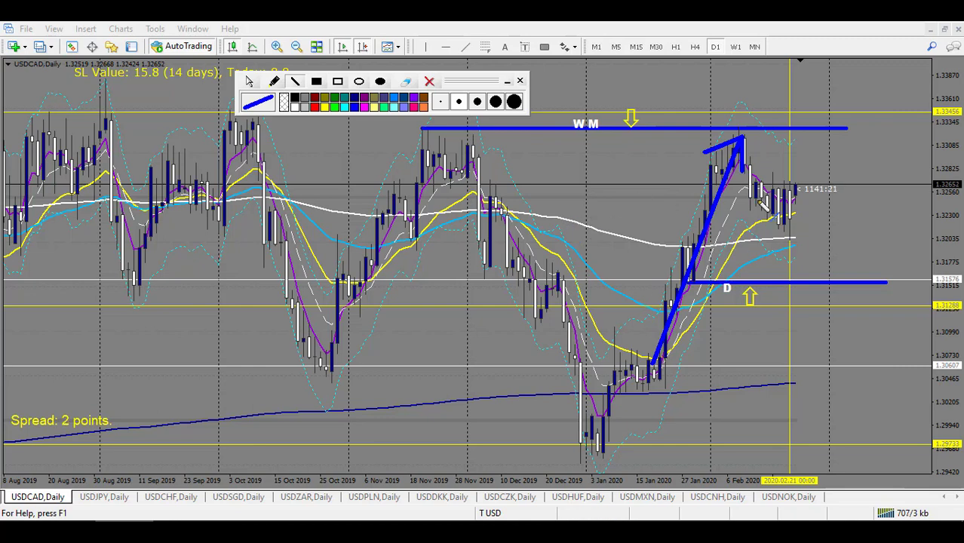
mouse_move(800, 185)
left_mouse_down()
mouse_move(839, 114)
mouse_move(831, 111)
mouse_move(895, 276)
left_mouse_up()
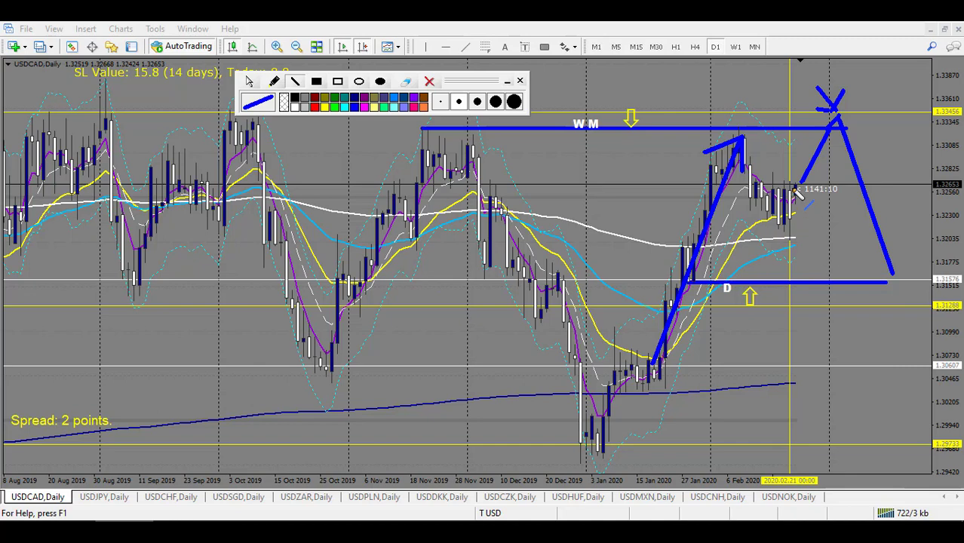
mouse_move(799, 192)
left_mouse_down()
mouse_move(839, 279)
mouse_move(876, 202)
left_mouse_up()
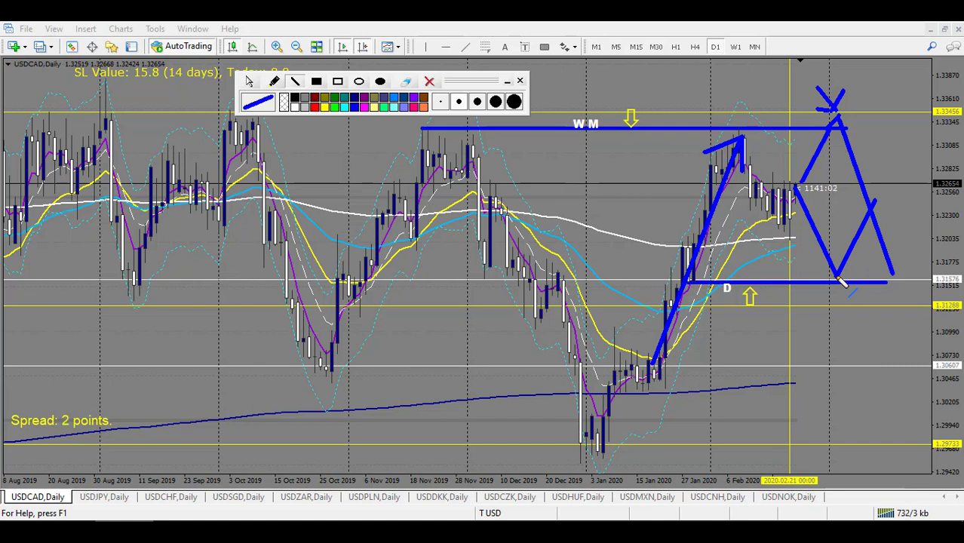
left_click_drag(839, 280, 854, 307)
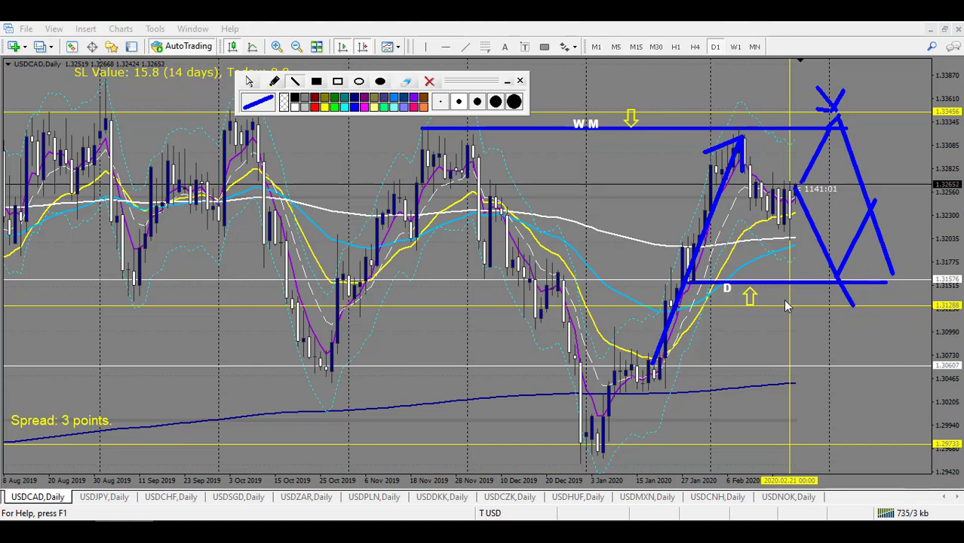
left_click_drag(855, 306, 913, 209)
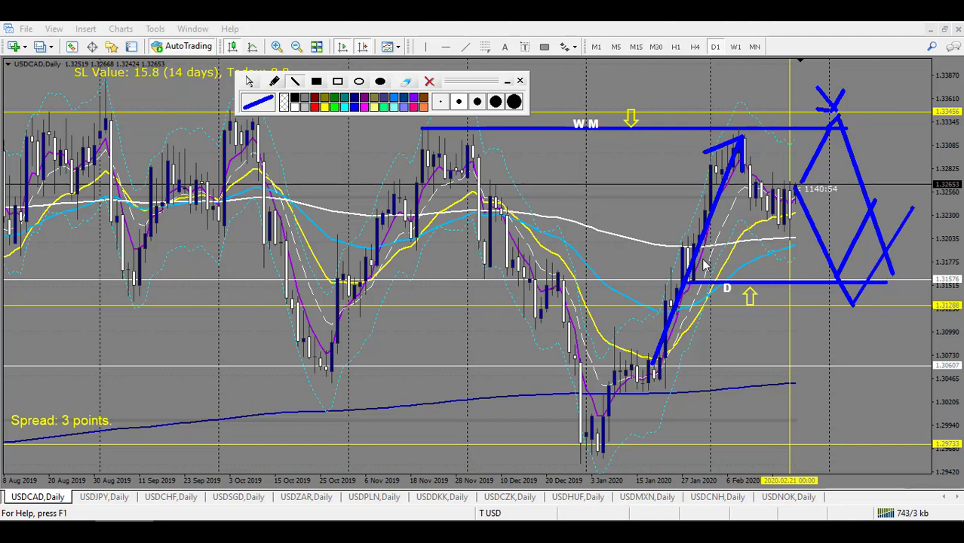
On the USDJPY daily chart, draw a rising trend line left of the spike and a left arrow at the breakout candle
key("ctrl+Tab")
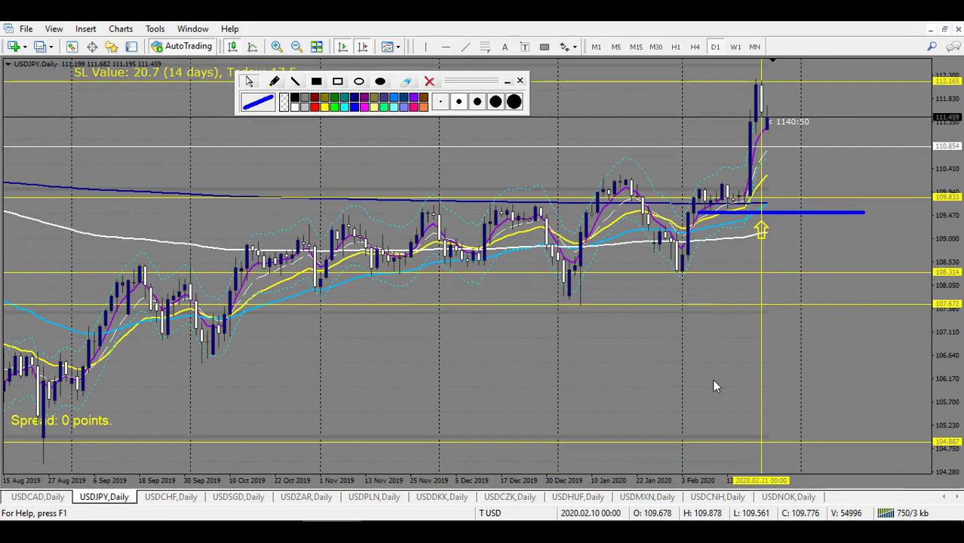
left_click(295, 82)
mouse_move(689, 125)
left_mouse_down()
mouse_move(749, 86)
mouse_move(740, 87)
left_mouse_up()
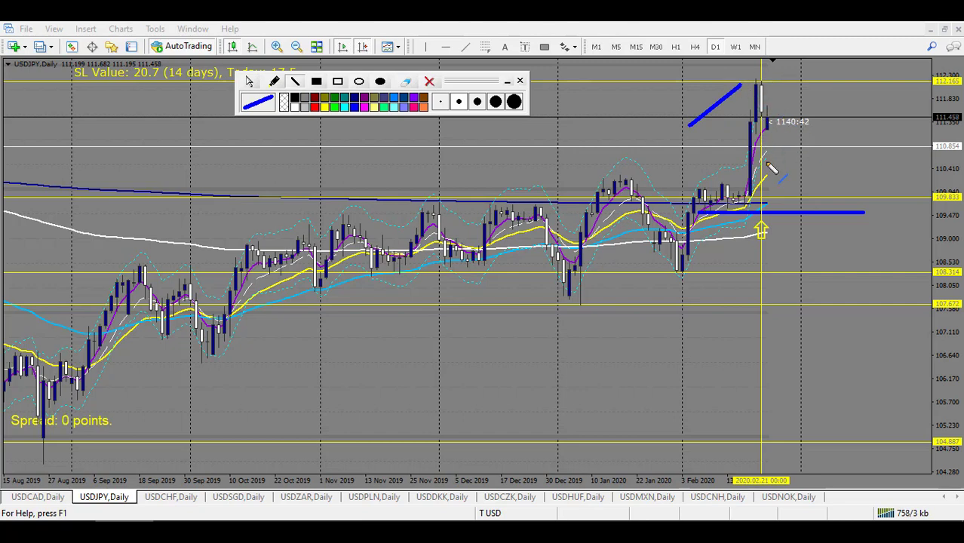
left_click_drag(799, 193, 753, 178)
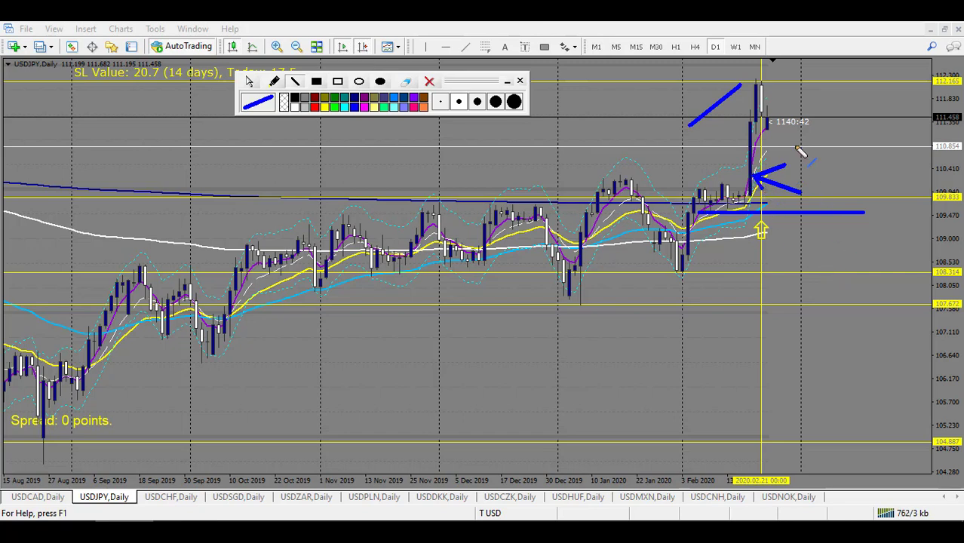
Sketch a zigzag dipping to support and rebounding, mark an X at its top, then clear all drawings
mouse_move(768, 127)
left_mouse_down()
mouse_move(784, 145)
mouse_move(836, 91)
left_mouse_up()
left_click_drag(789, 147, 819, 199)
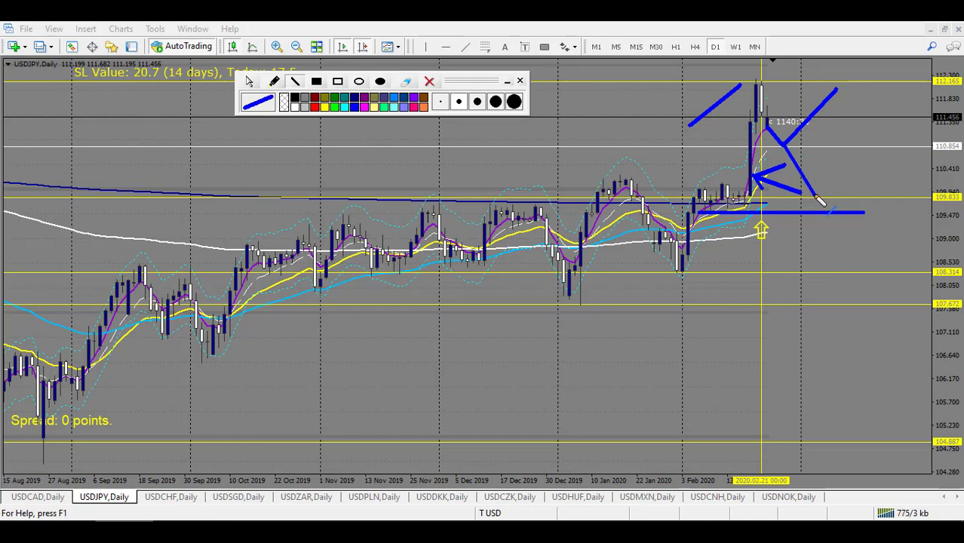
left_click_drag(817, 198, 869, 109)
mouse_move(776, 113)
left_mouse_down()
mouse_move(800, 88)
mouse_move(821, 106)
left_mouse_up()
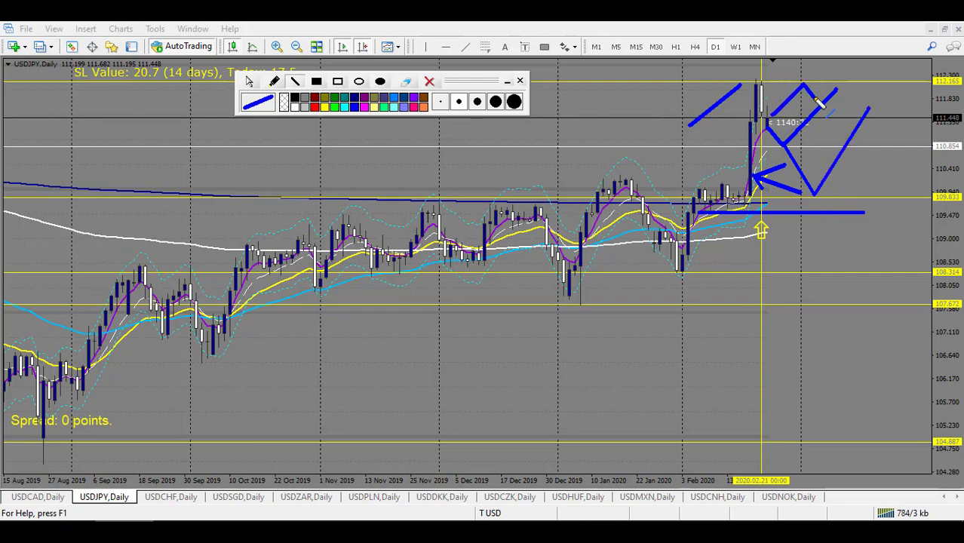
mouse_move(791, 71)
left_mouse_down()
mouse_move(813, 94)
mouse_move(819, 76)
mouse_move(826, 83)
left_mouse_up()
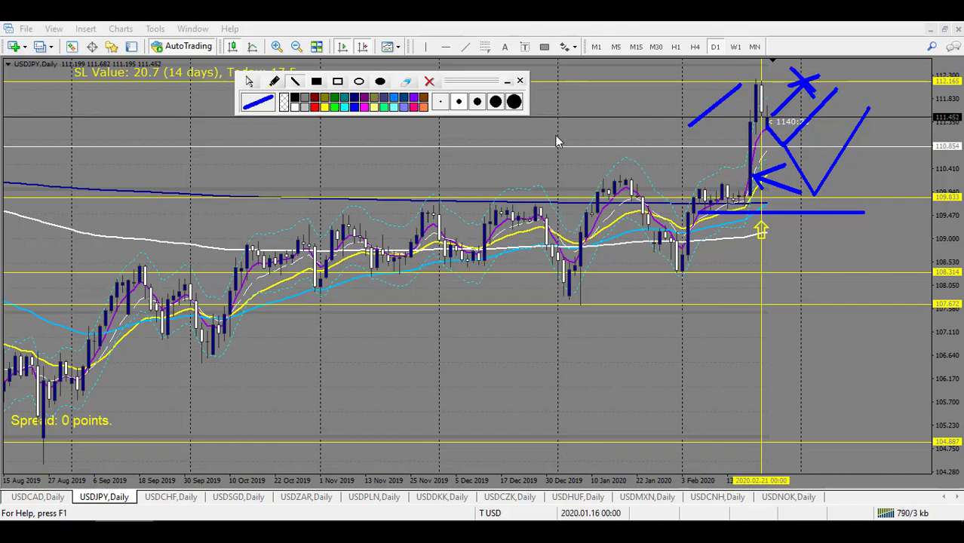
left_click_drag(607, 172, 600, 165)
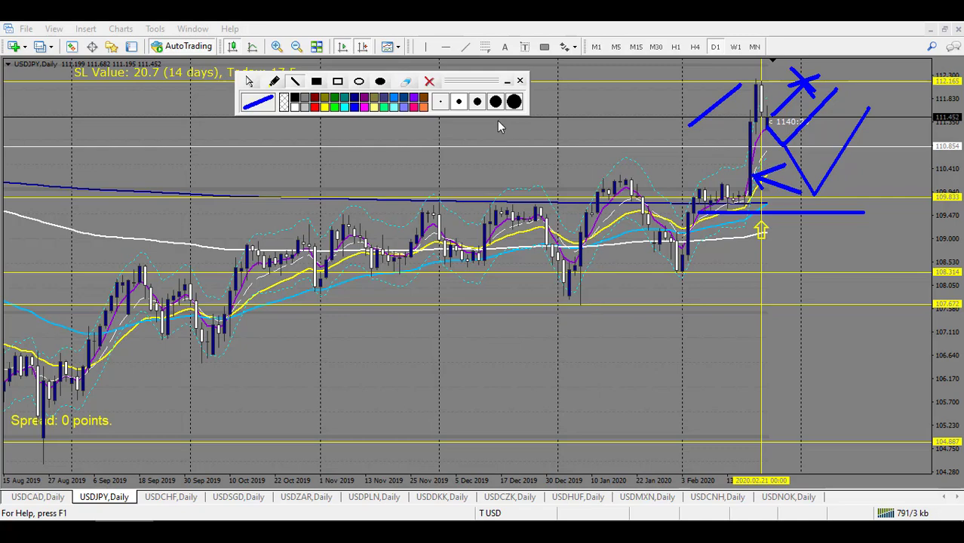
left_click(429, 81)
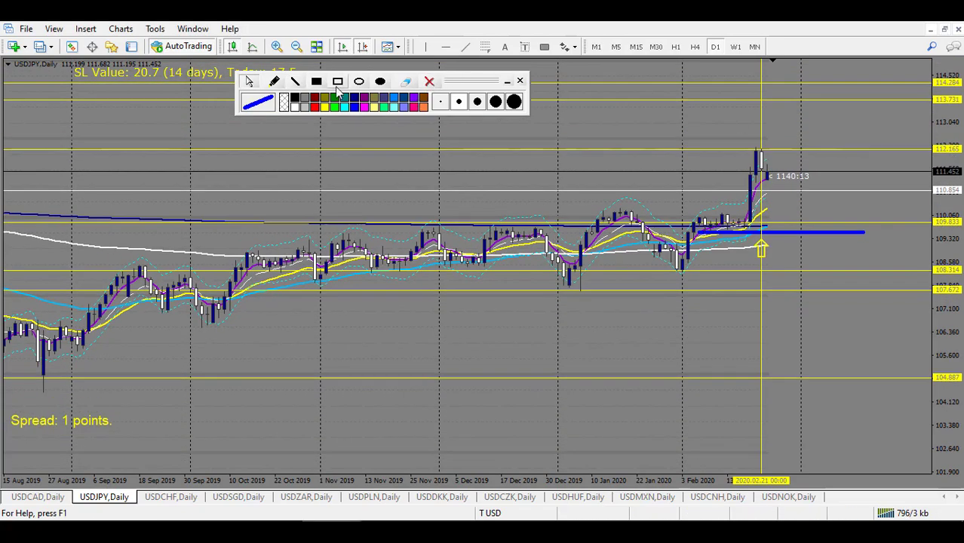
Draw lines around the breakout, consolidation and spike plus an arrow at the projected peak, then clear them
left_click(295, 80)
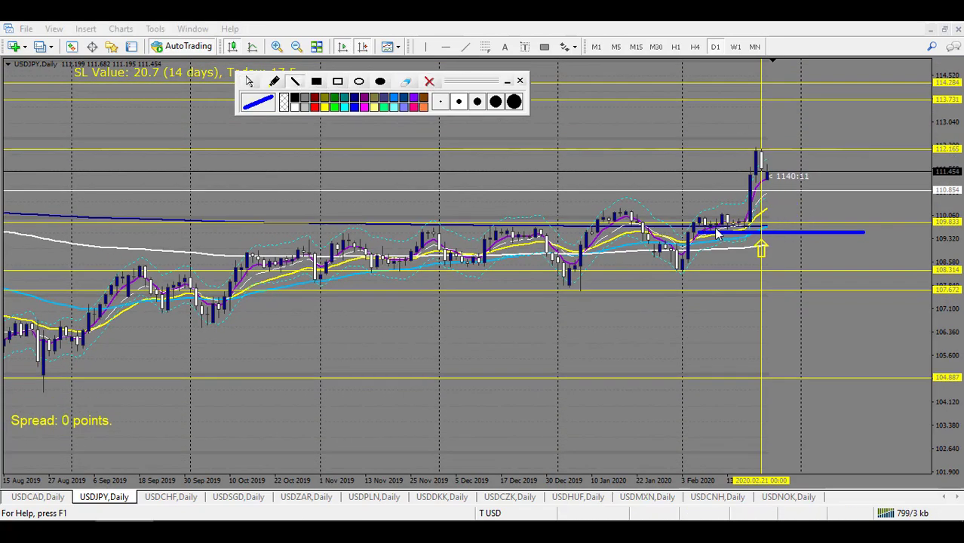
mouse_move(681, 267)
left_mouse_down()
mouse_move(695, 221)
mouse_move(746, 215)
mouse_move(746, 228)
mouse_move(674, 228)
left_mouse_up()
mouse_move(751, 226)
left_mouse_down()
mouse_move(752, 151)
mouse_move(841, 150)
mouse_move(841, 187)
mouse_move(730, 182)
left_mouse_up()
mouse_move(840, 154)
left_mouse_down()
mouse_move(875, 104)
mouse_move(919, 186)
left_mouse_up()
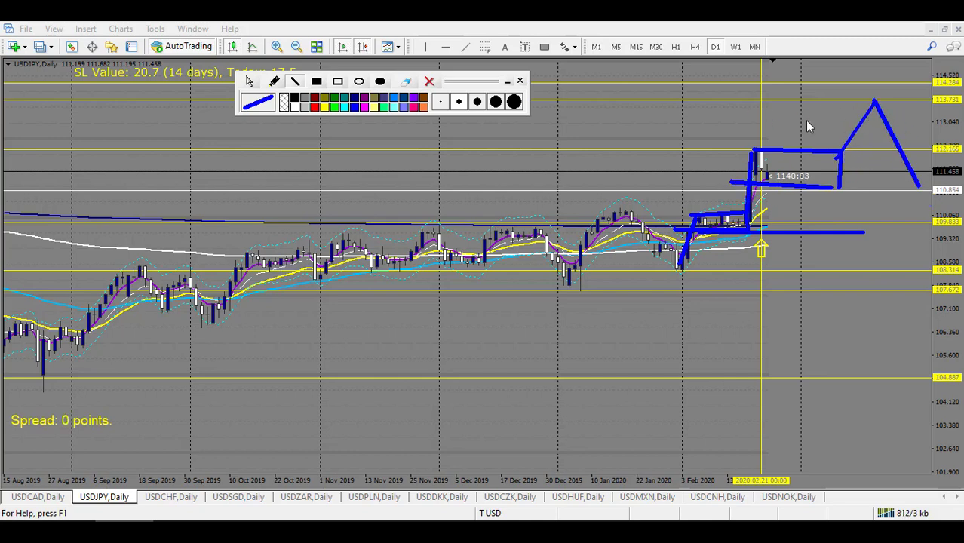
mouse_move(810, 58)
left_mouse_down()
mouse_move(850, 91)
mouse_move(862, 67)
mouse_move(833, 90)
mouse_move(805, 94)
left_mouse_up()
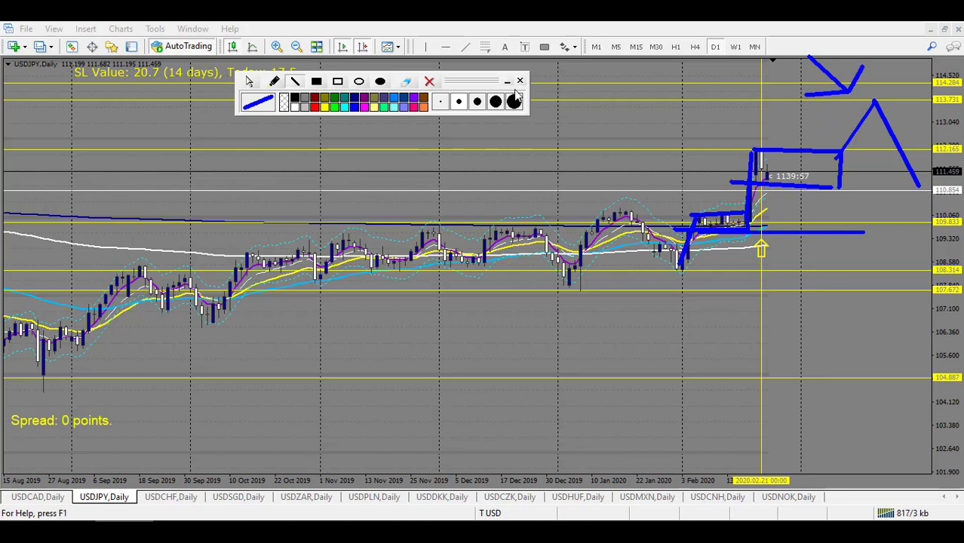
left_click(429, 81)
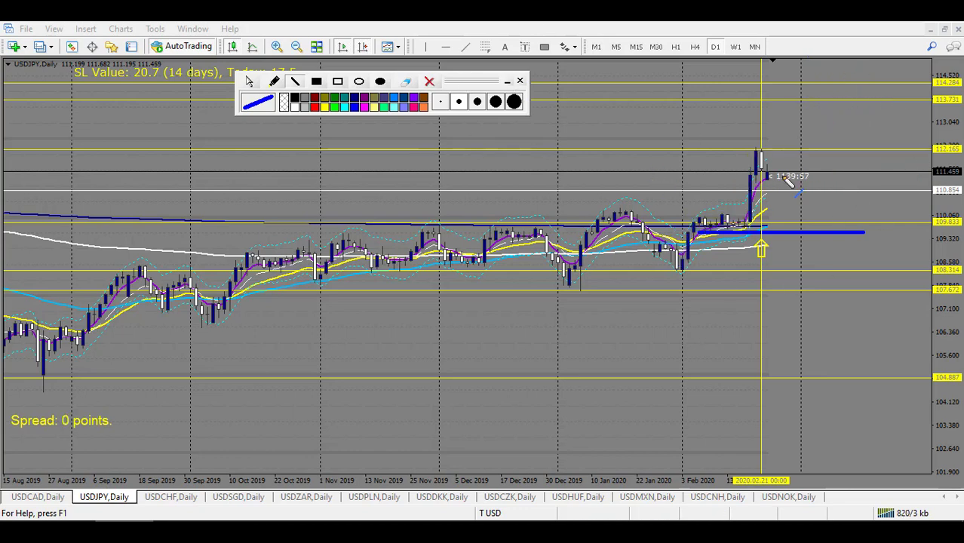
Sketch a diamond-shaped zigzag rising toward 113.731 and dropping back to the support line
mouse_move(775, 174)
left_mouse_down()
mouse_move(819, 142)
mouse_move(831, 104)
mouse_move(873, 154)
left_mouse_up()
mouse_move(775, 172)
left_mouse_down()
mouse_move(798, 194)
mouse_move(837, 134)
left_mouse_up()
mouse_move(797, 193)
left_mouse_down()
mouse_move(819, 227)
mouse_move(868, 165)
left_mouse_up()
On the USDCHF daily chart, draw a left arrow at the latest candles and short marks on the moving averages
key("ctrl+F6")
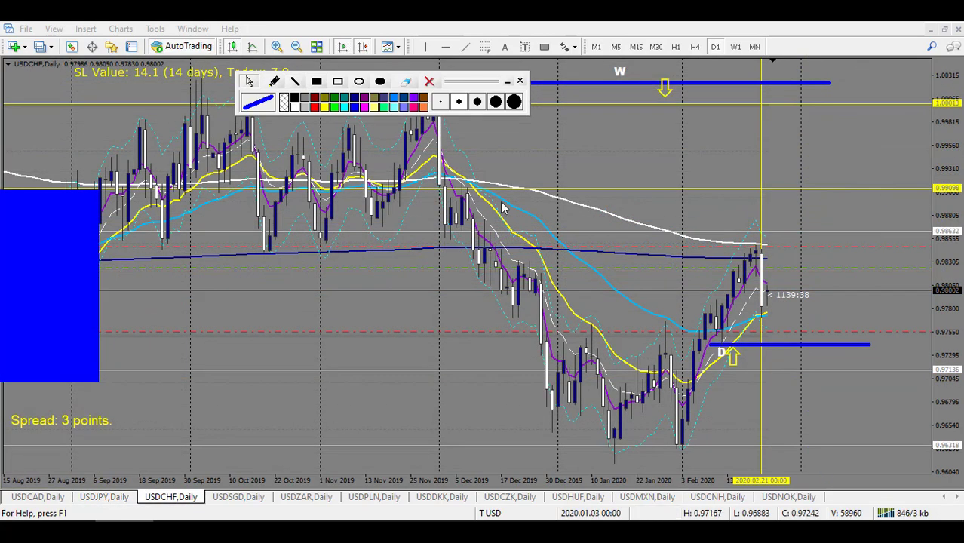
left_click(295, 80)
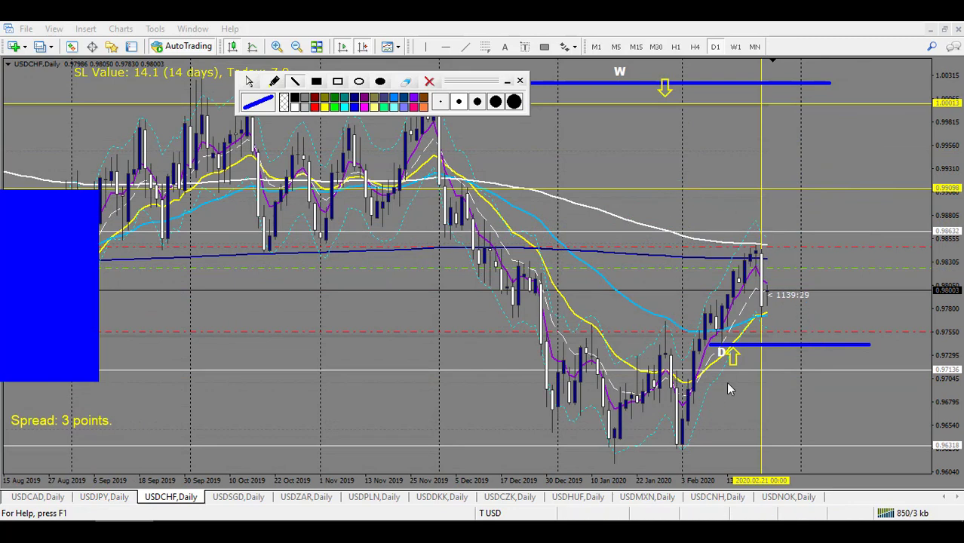
mouse_move(807, 257)
left_mouse_down()
mouse_move(768, 261)
mouse_move(780, 257)
mouse_move(789, 270)
left_mouse_up()
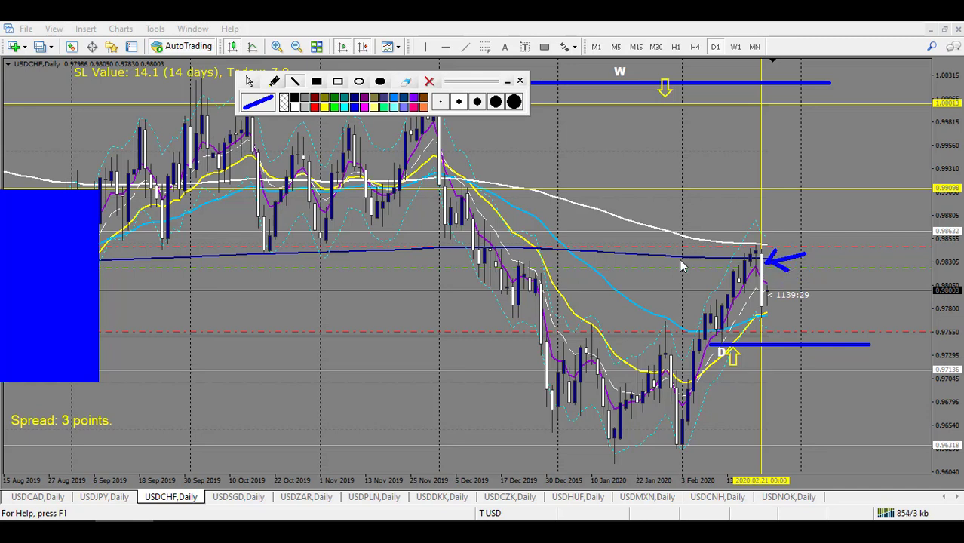
left_click_drag(627, 261, 658, 252)
left_click_drag(665, 220, 693, 238)
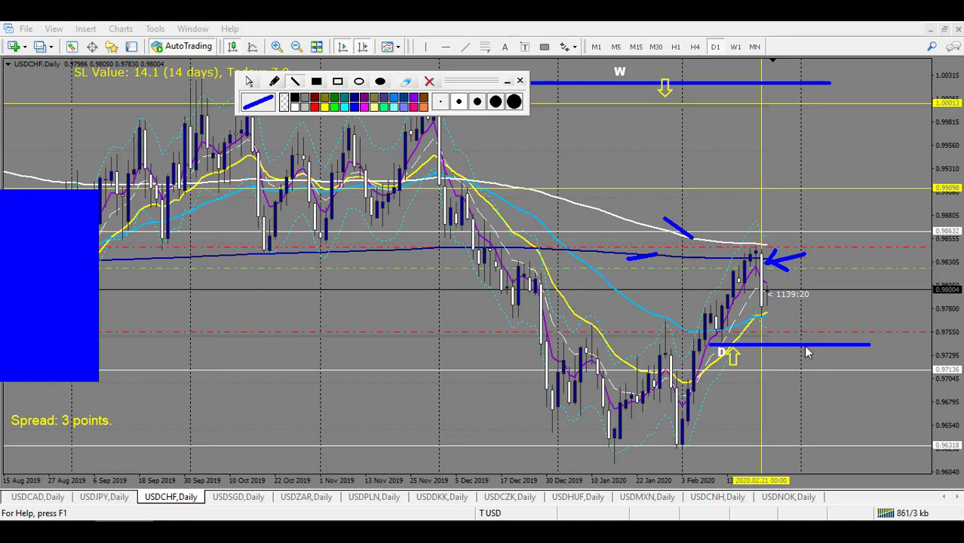
Sketch a zigzag dropping below the D line and rebounding, then mark a small blue box near D
left_click_drag(777, 348, 798, 372)
left_click_drag(798, 369, 841, 298)
mouse_move(798, 369)
left_mouse_down()
mouse_move(839, 446)
mouse_move(890, 329)
left_mouse_up()
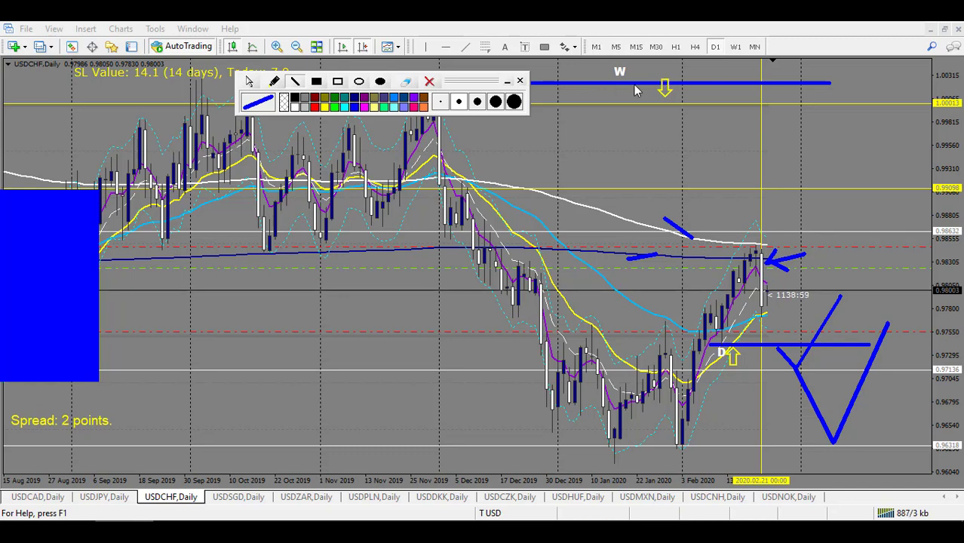
mouse_move(775, 287)
left_mouse_down()
mouse_move(811, 249)
mouse_move(813, 225)
mouse_move(794, 221)
mouse_move(814, 226)
mouse_move(853, 367)
mouse_move(924, 386)
mouse_move(915, 375)
left_mouse_up()
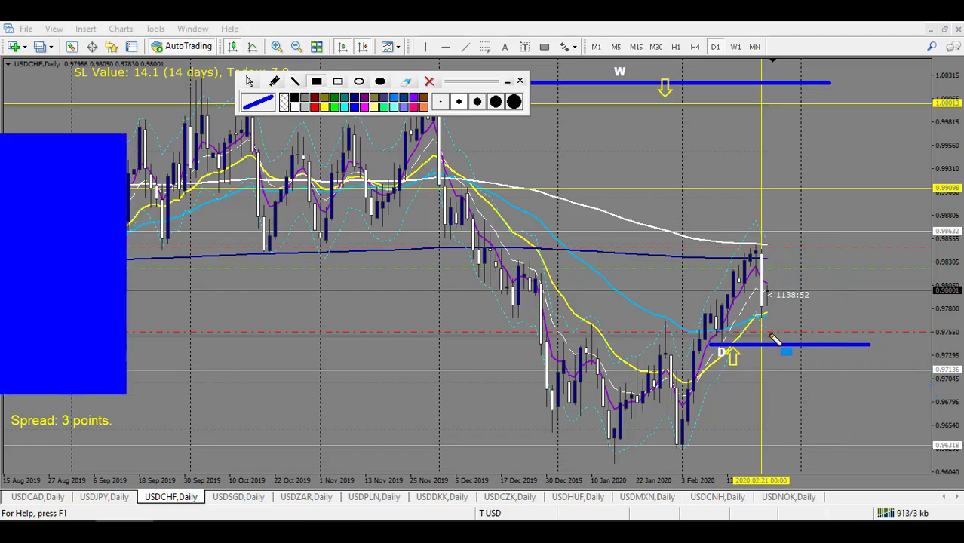
left_click_drag(768, 333, 801, 335)
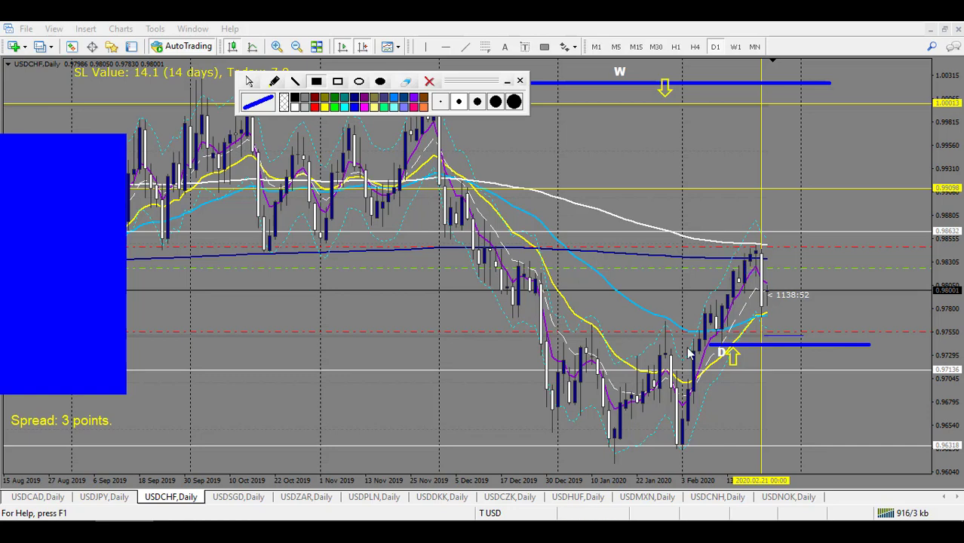